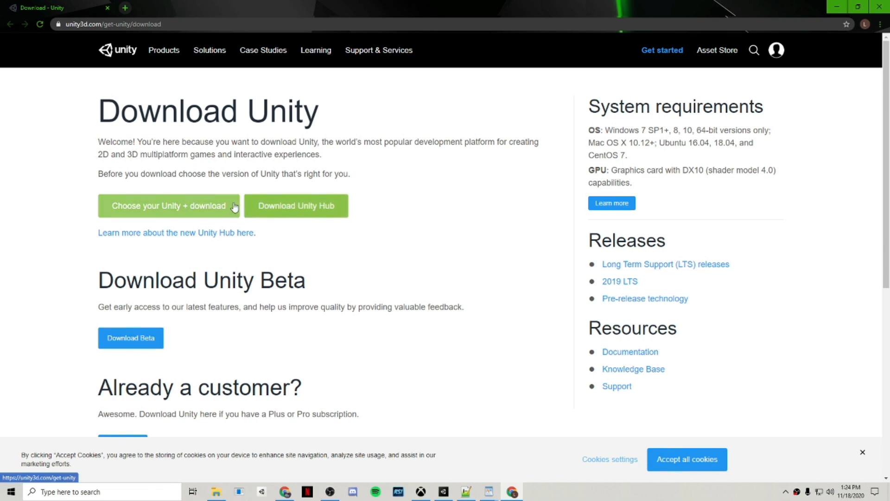
- Download Unity Hub and run its setup, accepting the license agreement
left_click(278, 213)
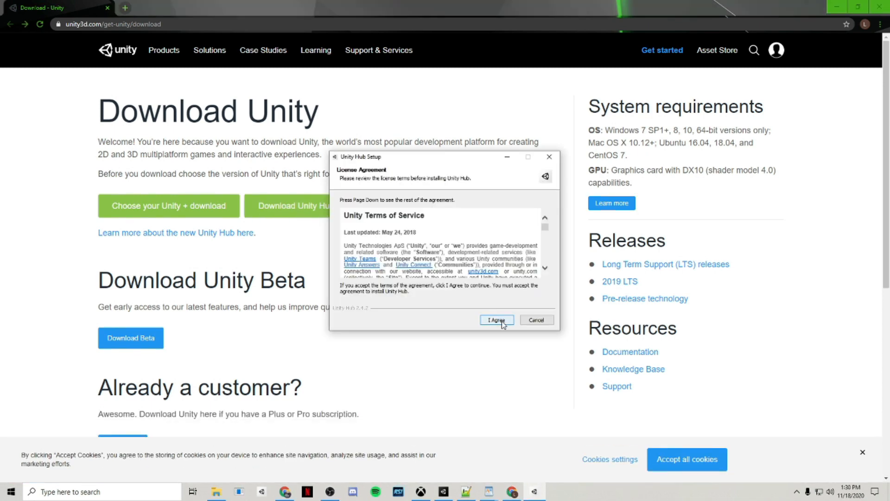
left_click(500, 321)
left_click(503, 322)
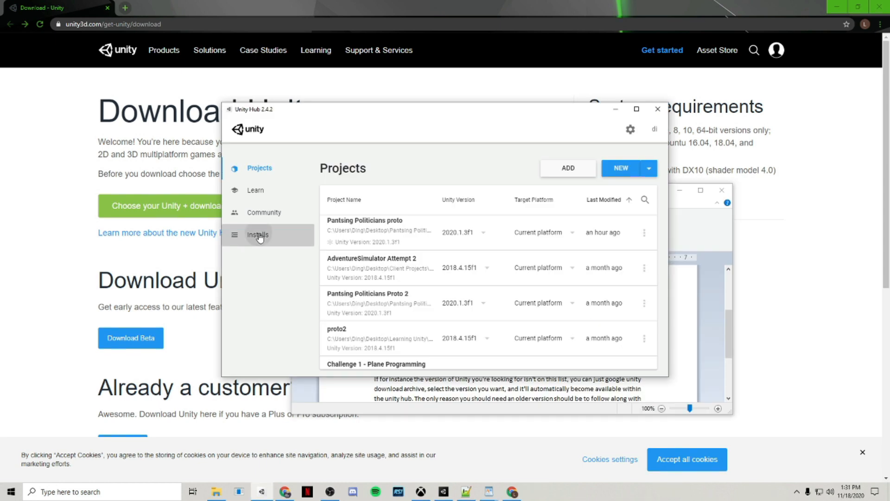
- Start adding the official release Unity 2020.1.13f1 to the Unity Hub installs and continue to its module selection
left_click(258, 235)
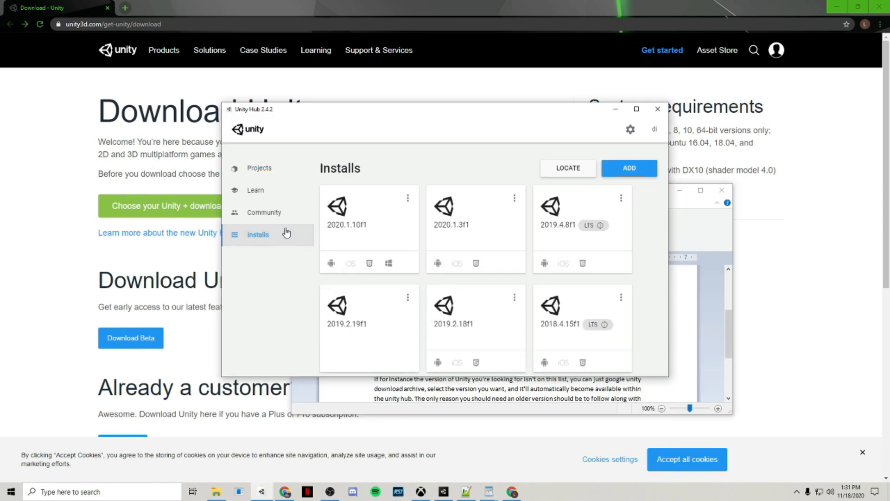
scroll(494, 290, "down", 3)
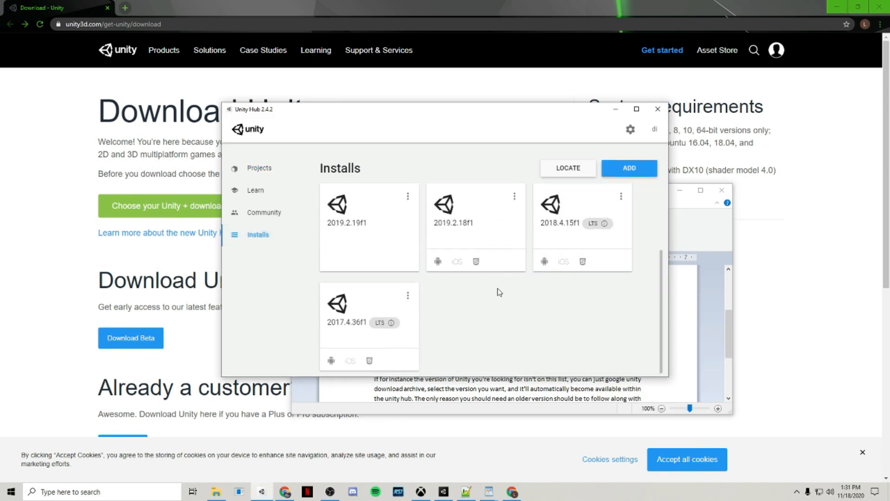
left_click(630, 168)
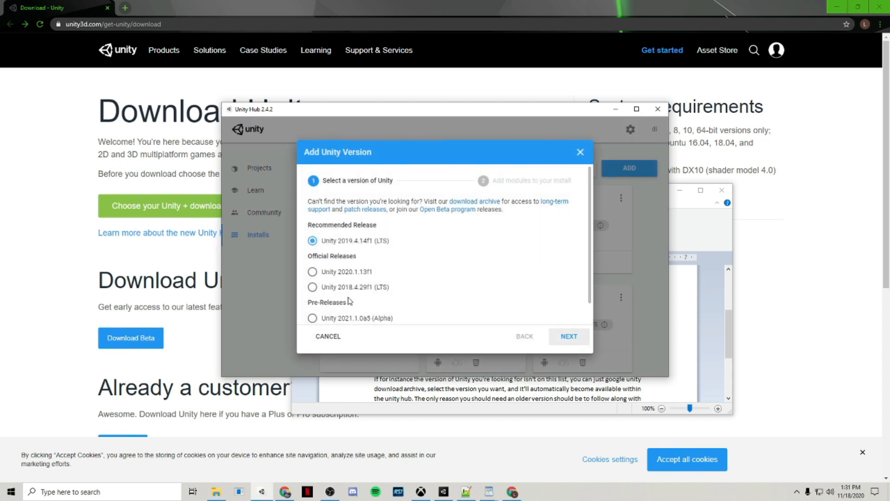
scroll(354, 286, "down", 1)
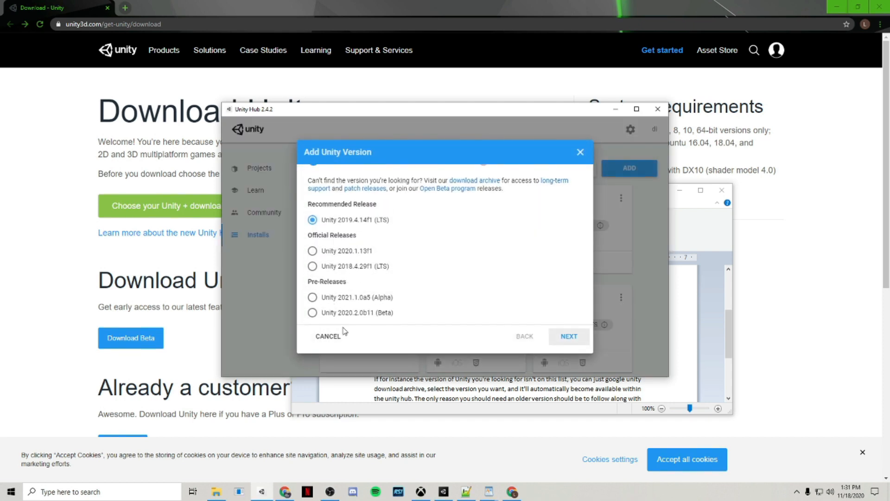
scroll(350, 281, "up", 1)
left_click(321, 274)
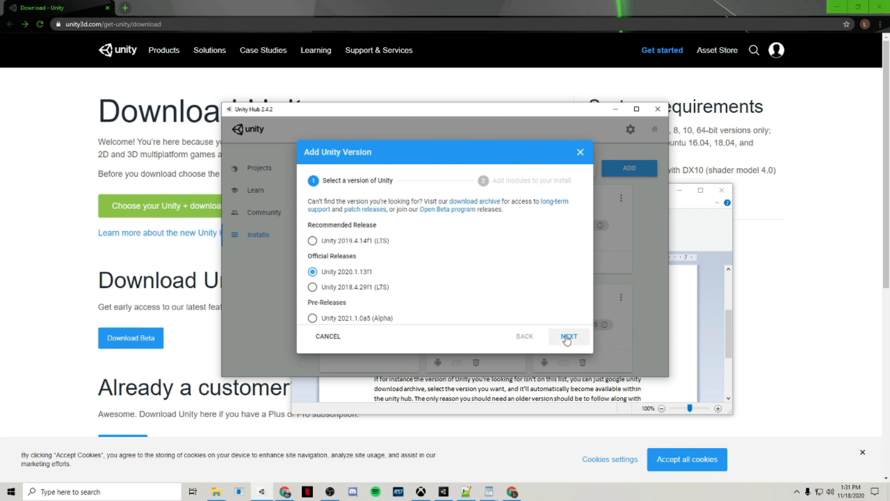
left_click(566, 339)
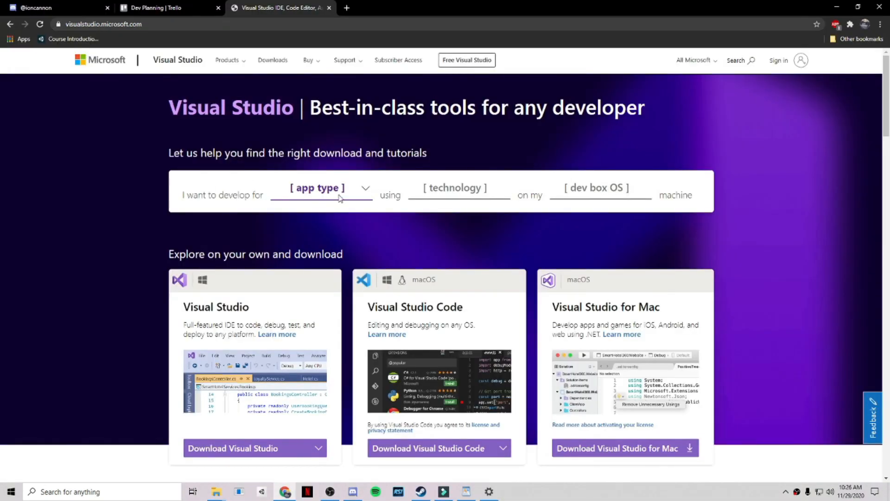
- Examine the Visual Studio home page for the download options and the feature list of the Visual Studio IDE
scroll(340, 198, "down", 3)
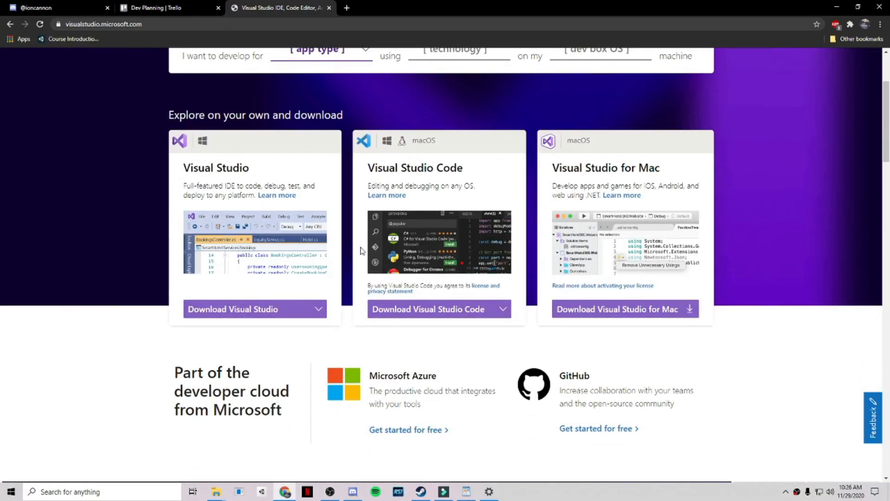
scroll(418, 353, "down", 6)
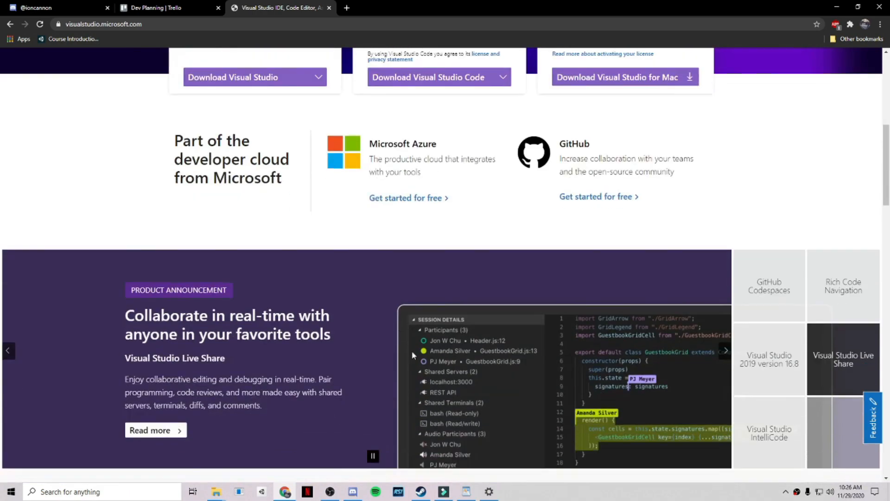
scroll(417, 357, "down", 2)
scroll(417, 356, "down", 2)
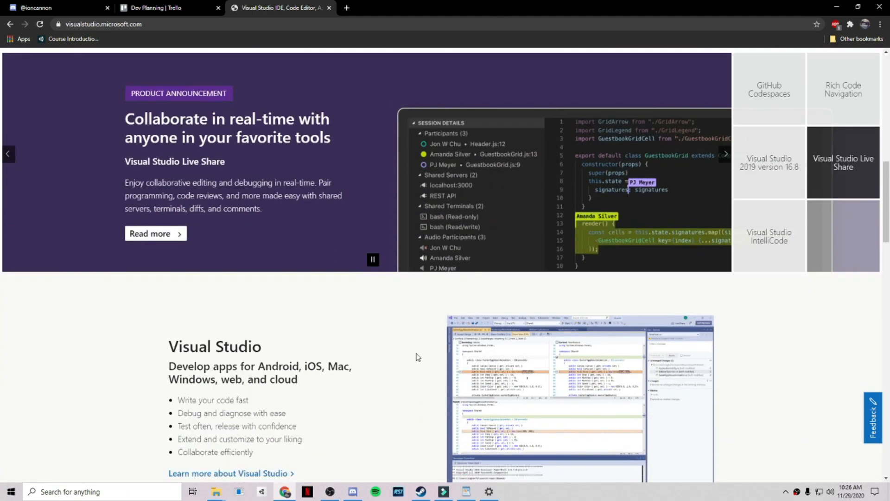
scroll(417, 358, "down", 1)
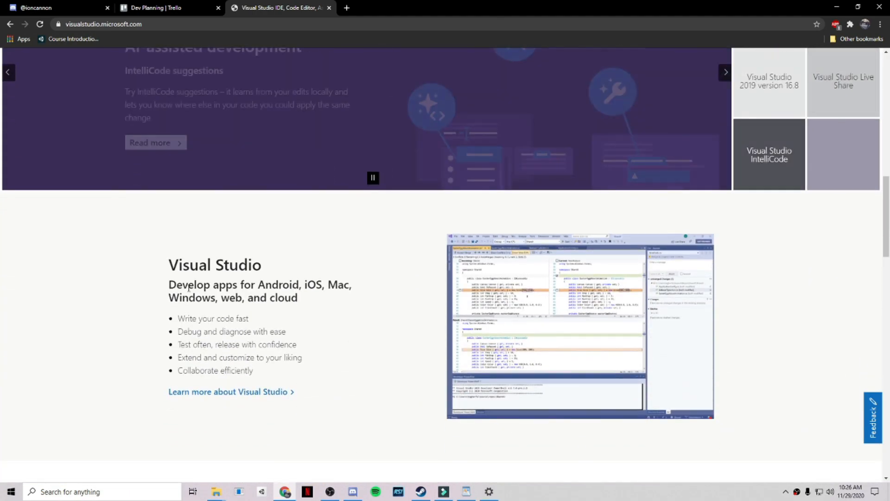
left_click_drag(177, 320, 312, 373)
left_click(311, 373)
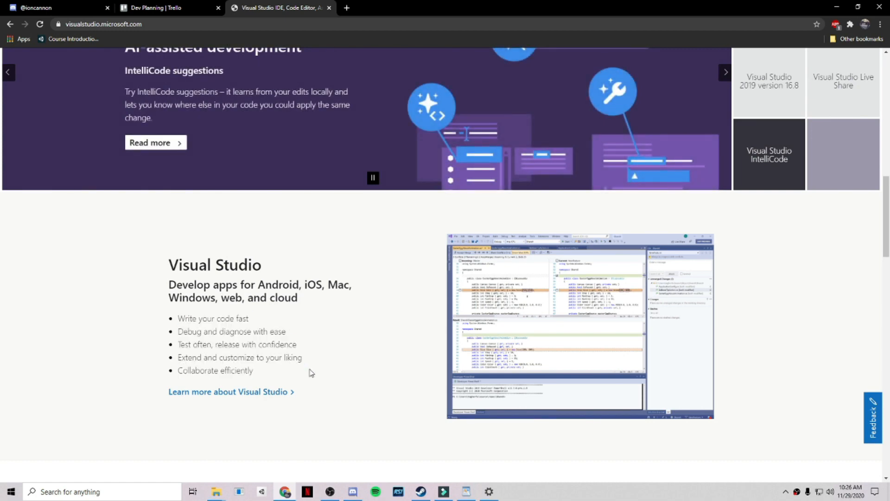
- Open the detailed Visual Studio product page and examine its features and development workloads
left_click(279, 391)
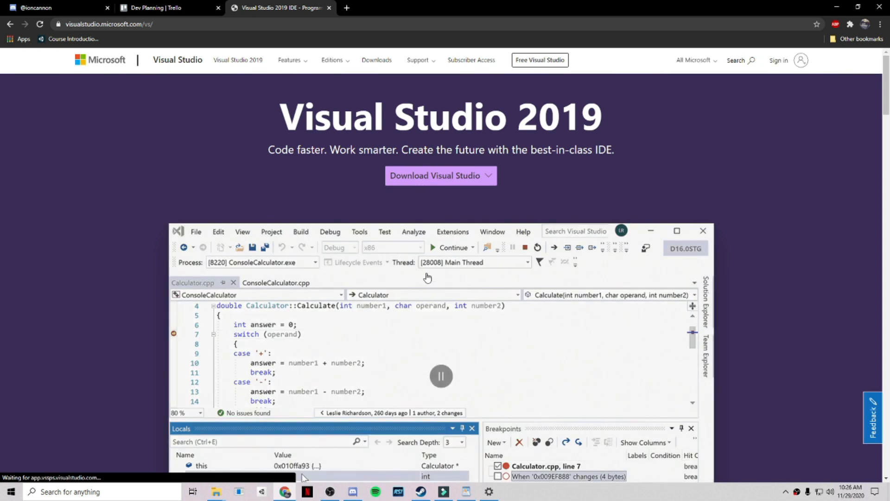
scroll(428, 278, "down", 3)
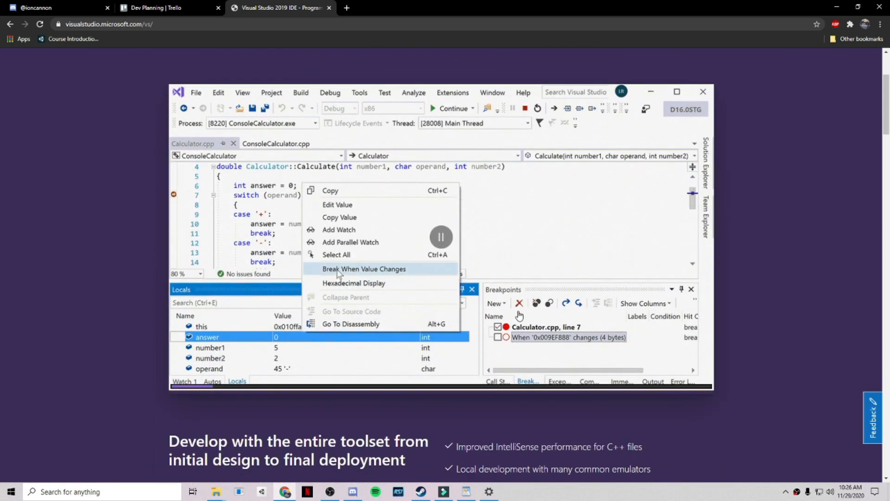
scroll(520, 316, "down", 1)
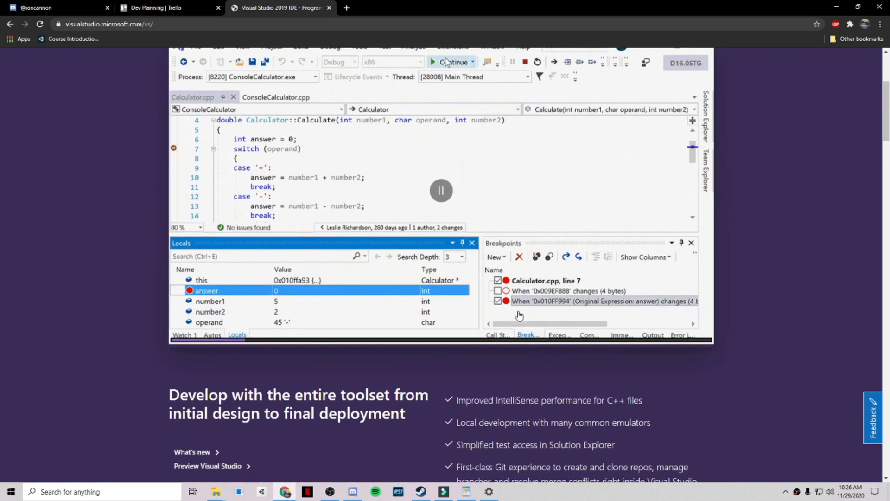
scroll(519, 315, "down", 4)
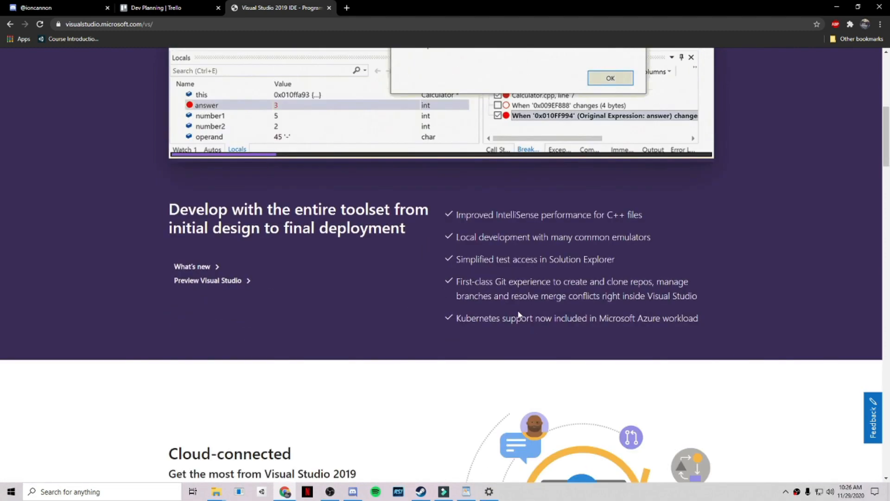
scroll(519, 316, "down", 5)
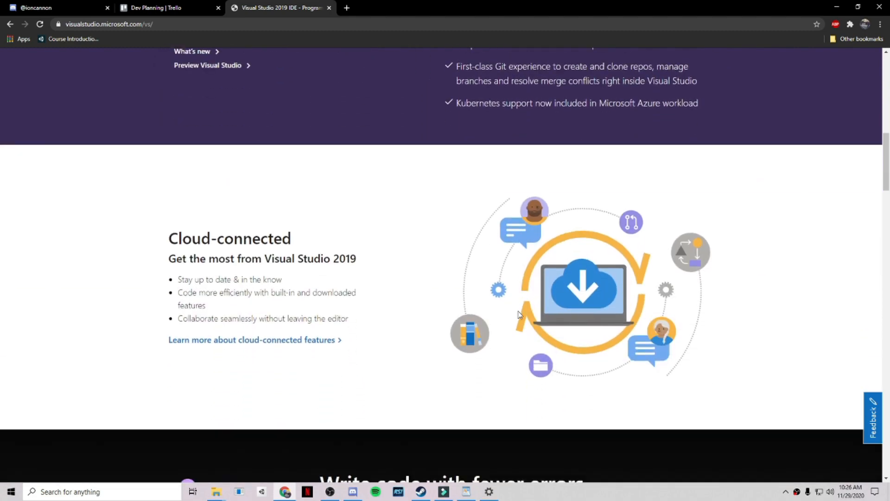
scroll(520, 315, "down", 5)
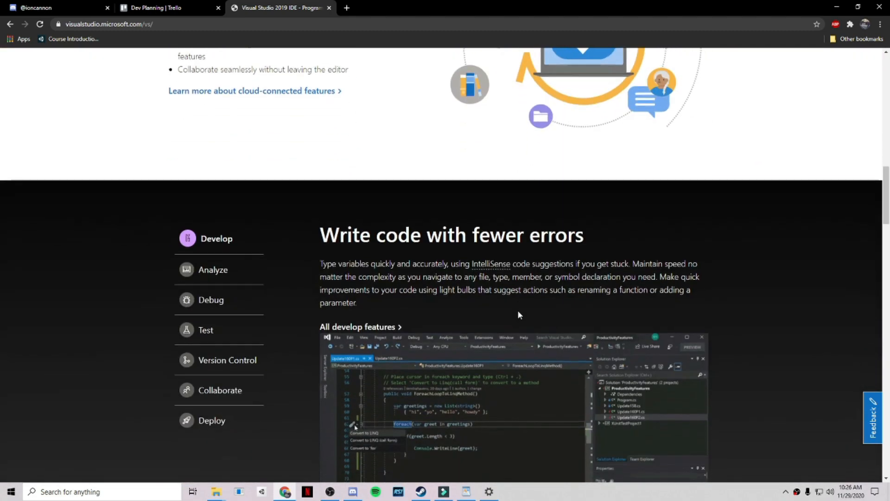
scroll(519, 315, "down", 3)
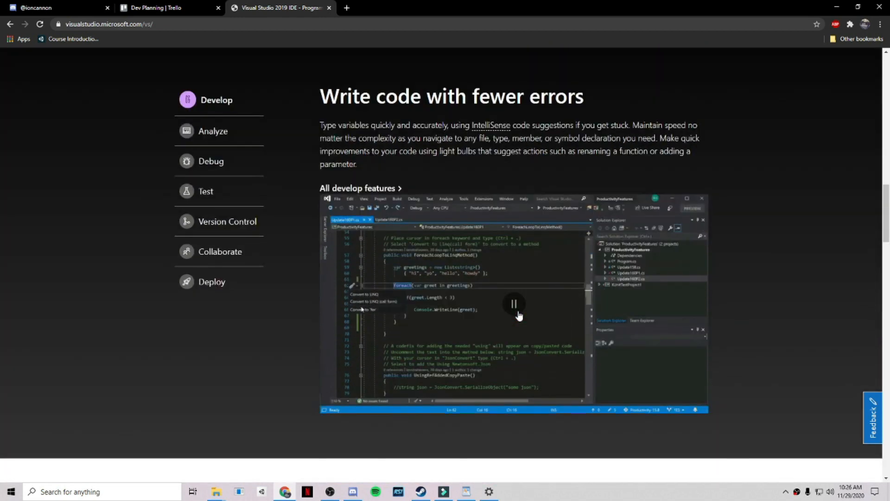
scroll(520, 315, "down", 5)
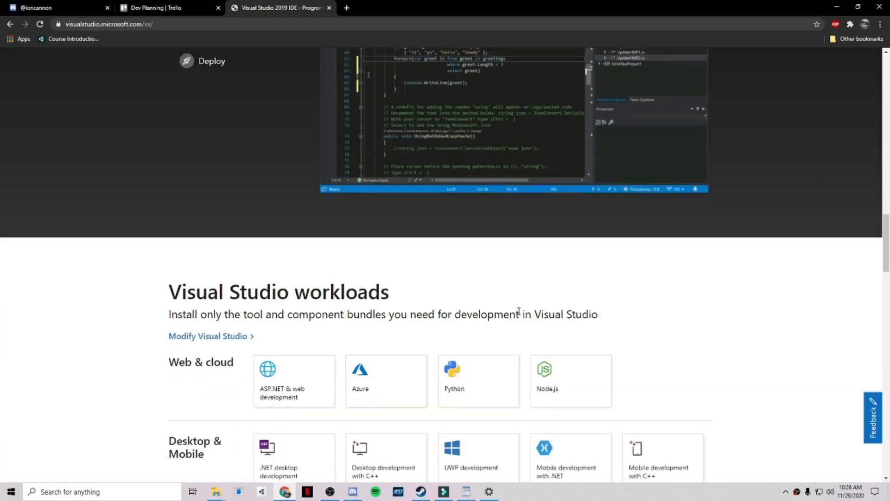
scroll(519, 314, "down", 6)
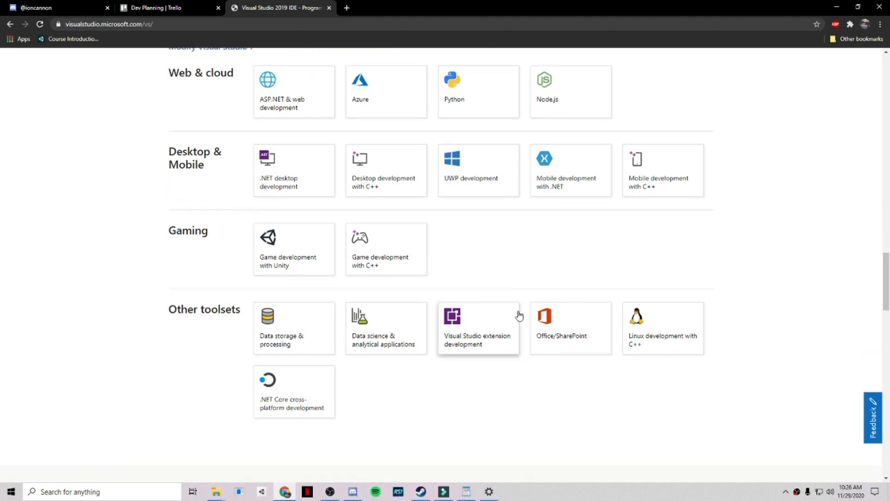
scroll(519, 315, "down", 3)
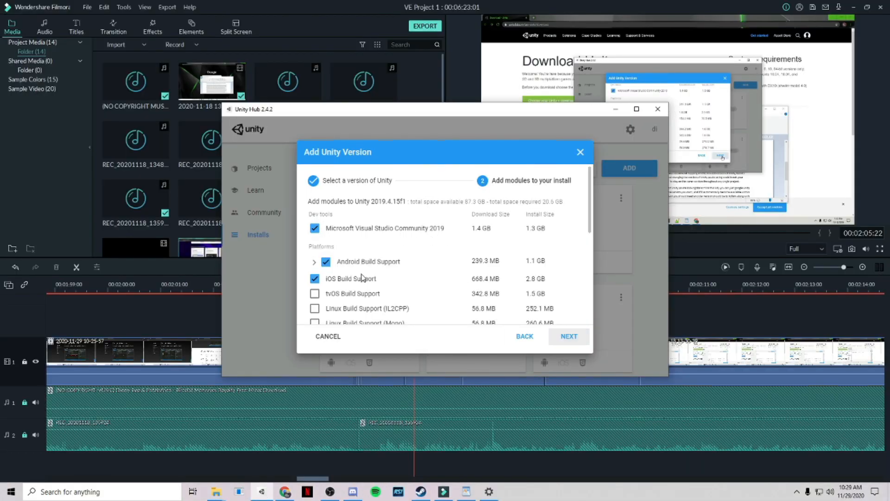
- Review the dev tools, platform build support, documentation and language pack modules offered for the Unity install
scroll(338, 257, "down", 2)
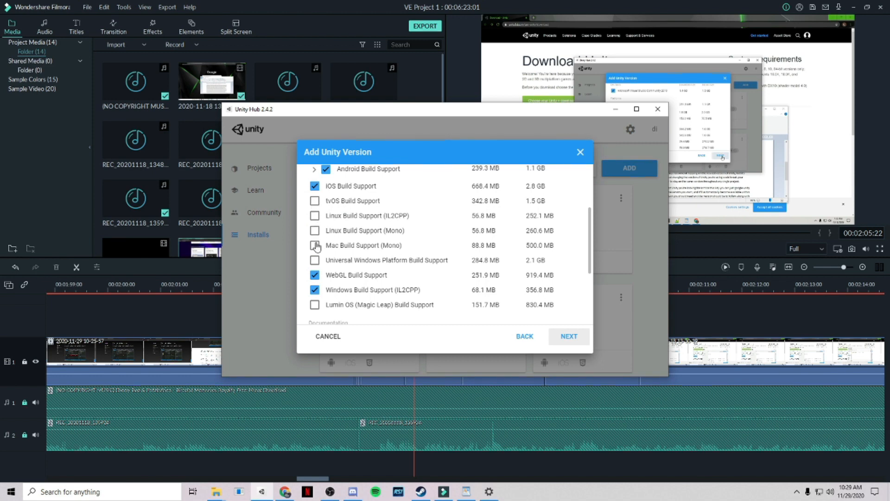
scroll(366, 279, "down", 2)
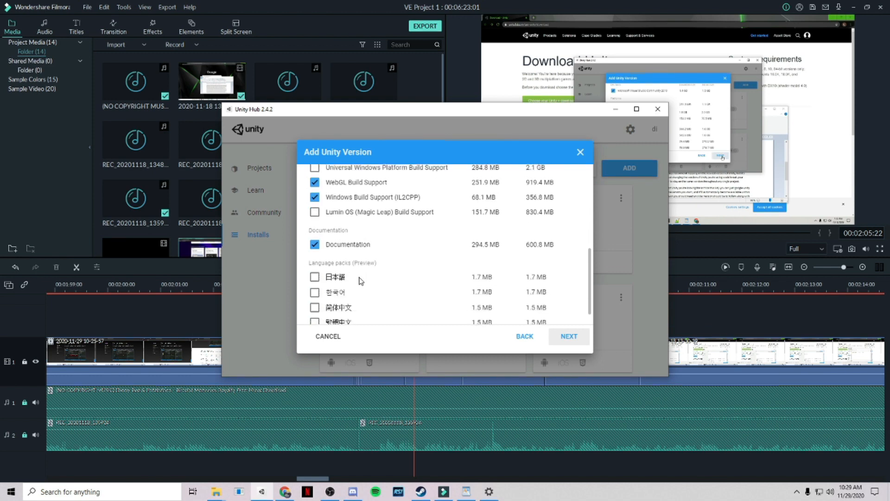
scroll(313, 243, "down", 1)
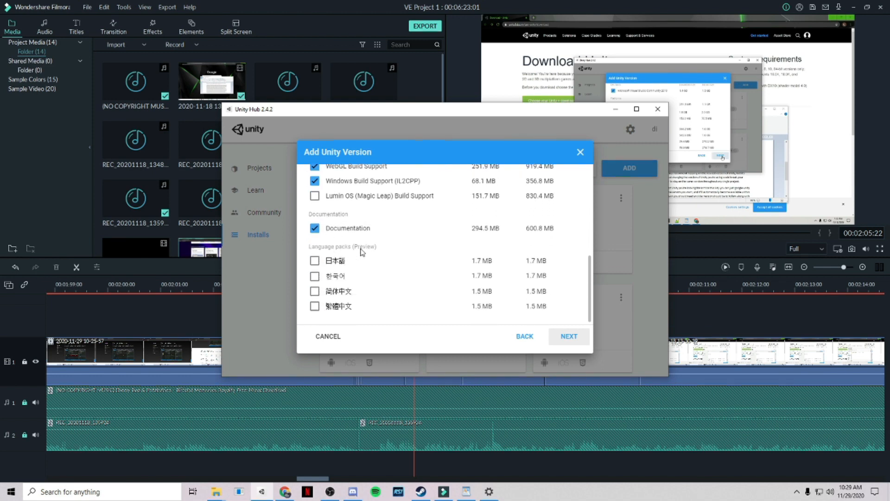
scroll(382, 279, "up", 5)
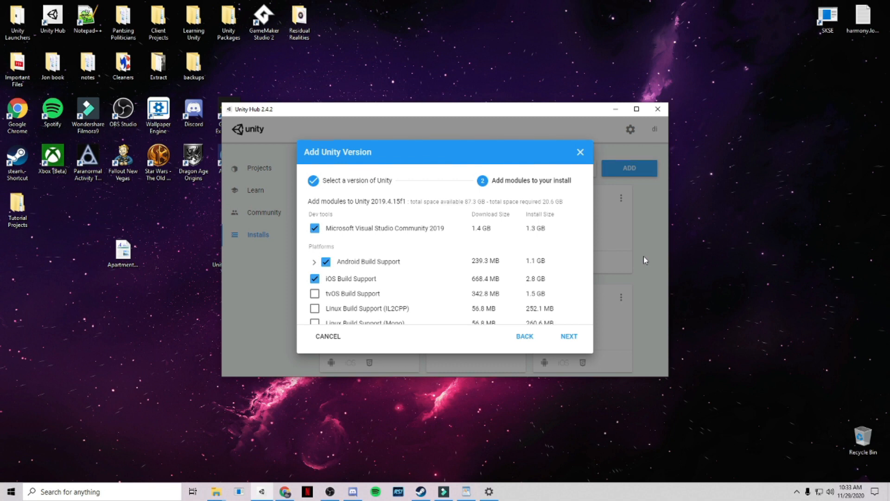
scroll(496, 280, "down", 5)
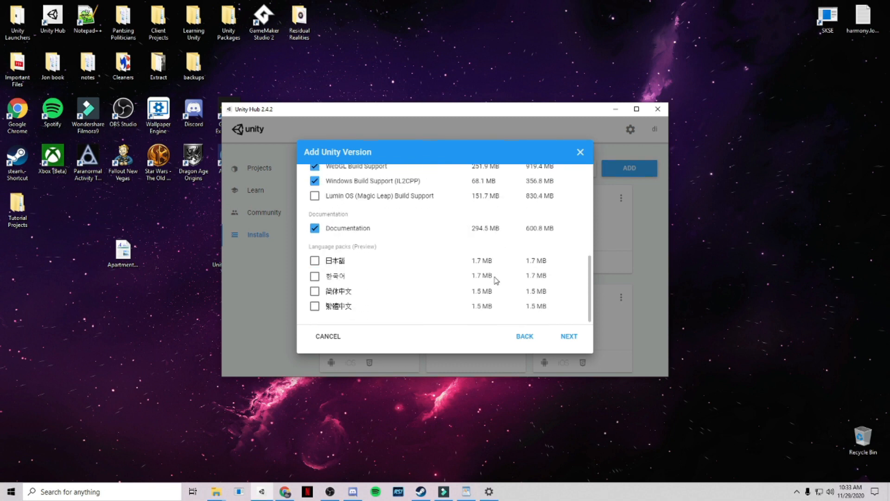
scroll(496, 279, "up", 5)
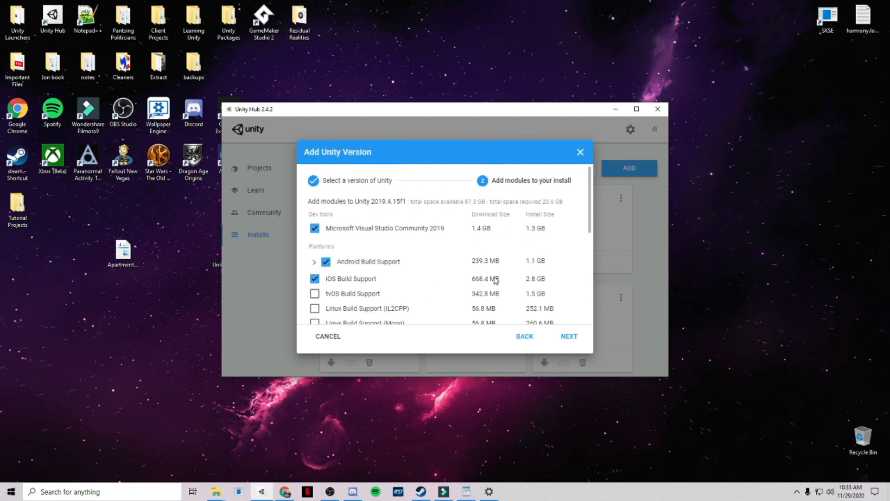
scroll(496, 279, "down", 5)
scroll(497, 280, "up", 5)
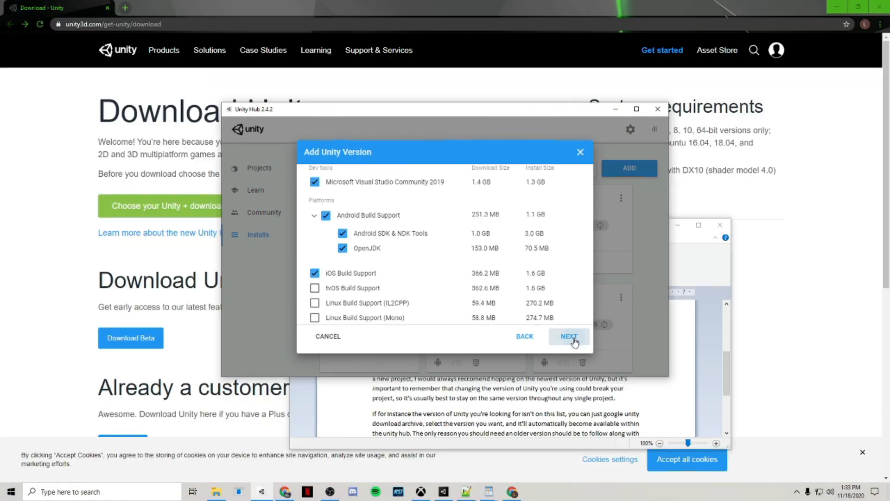
- Confirm the selected modules and accept the Visual Studio 2019 Community and Android SDK and NDK license terms to start the install
left_click(575, 342)
left_click(278, 316)
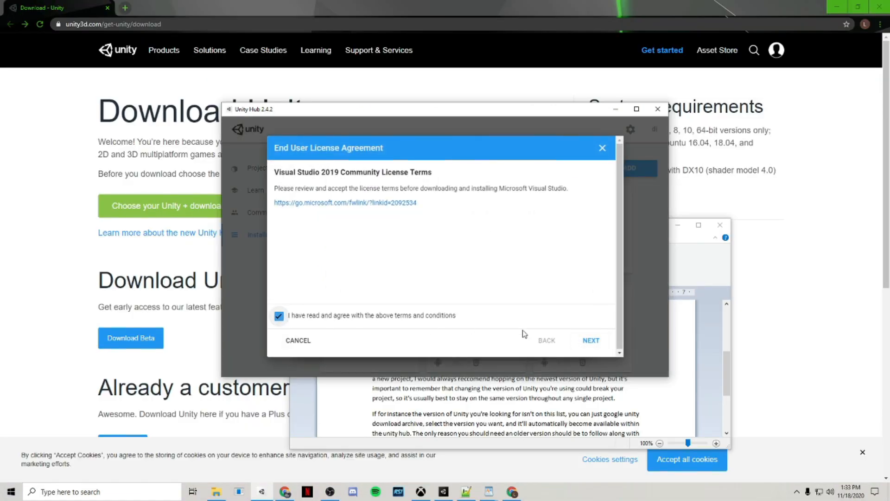
left_click(589, 341)
left_click(279, 315)
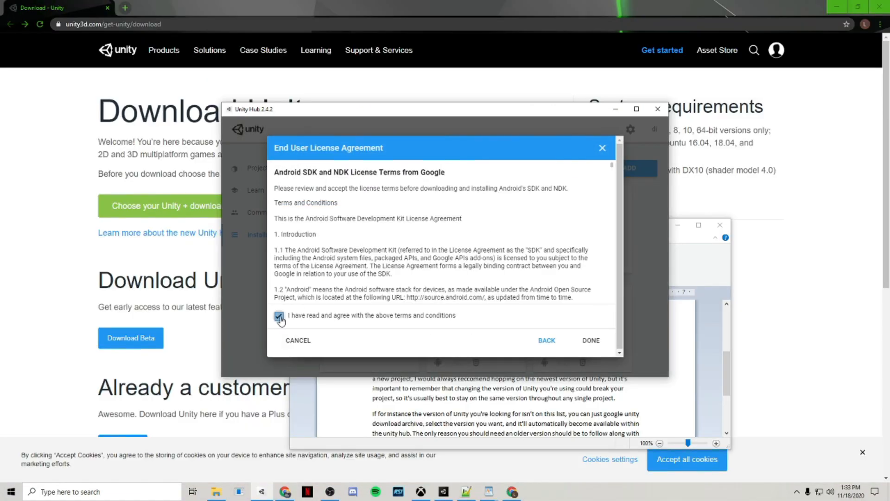
left_click(591, 341)
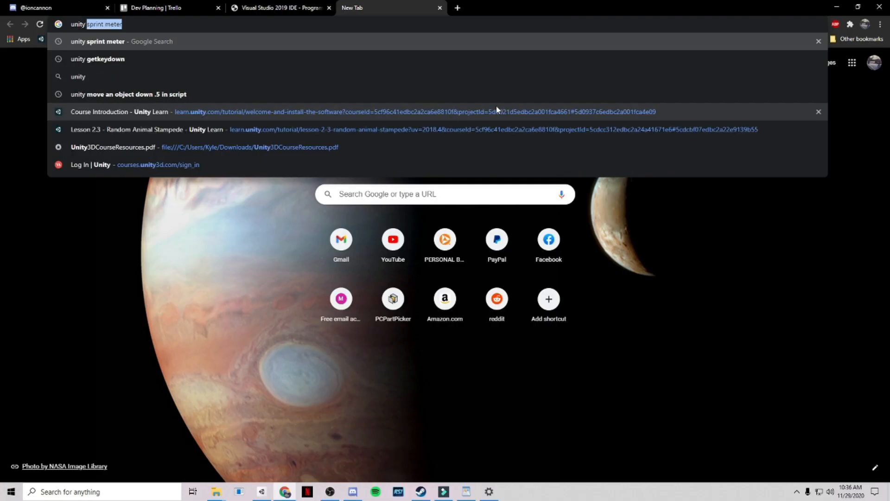
- Search Google for "unity download archive" in a new browser tab
type("download archive")
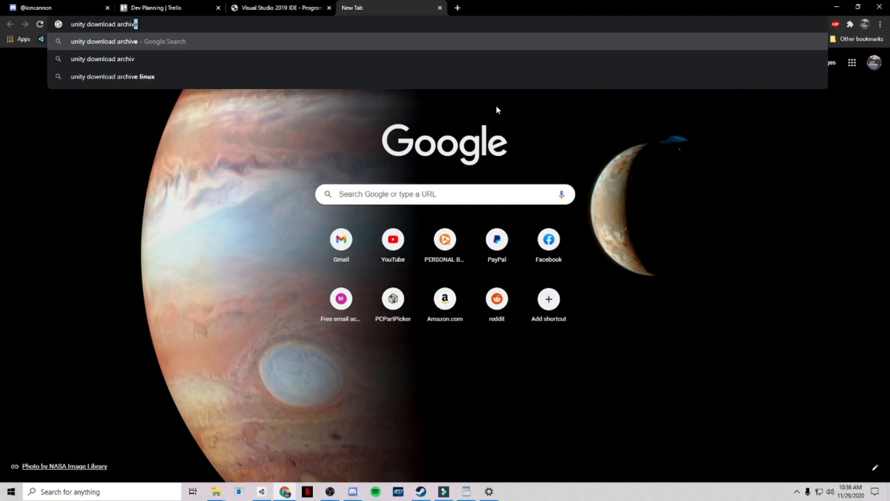
key("Return")
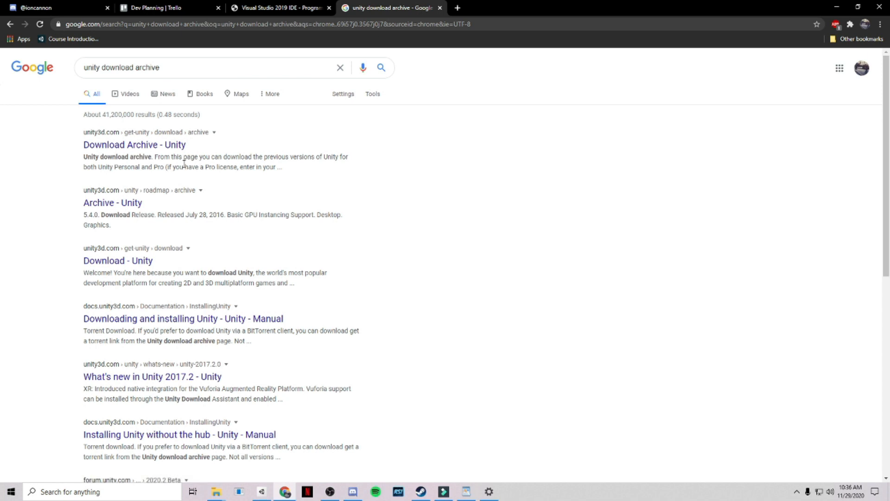
- Open Unity's Download Archive page and look through the listed Unity 2020.x releases
left_click(161, 147)
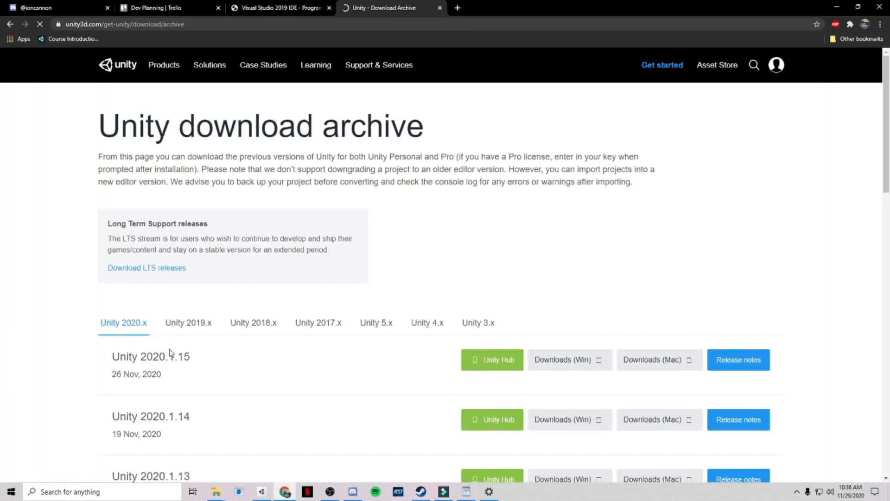
scroll(194, 342, "down", 4)
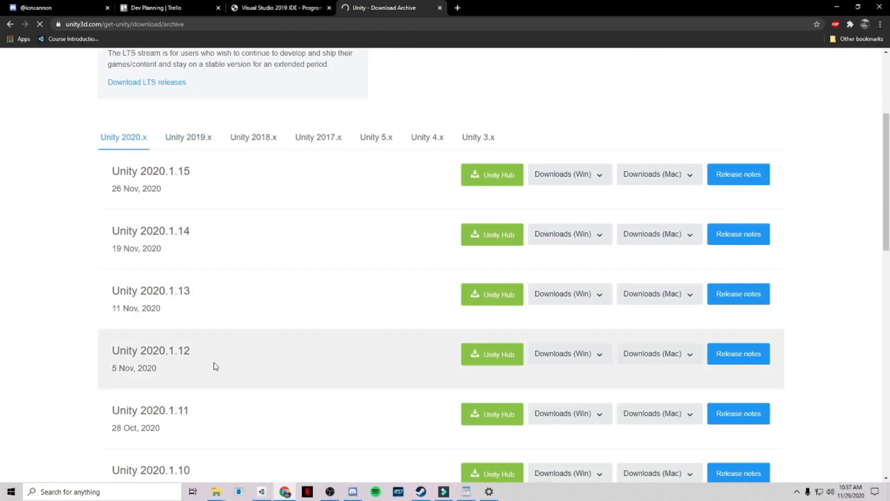
scroll(215, 365, "down", 3)
scroll(216, 365, "down", 8)
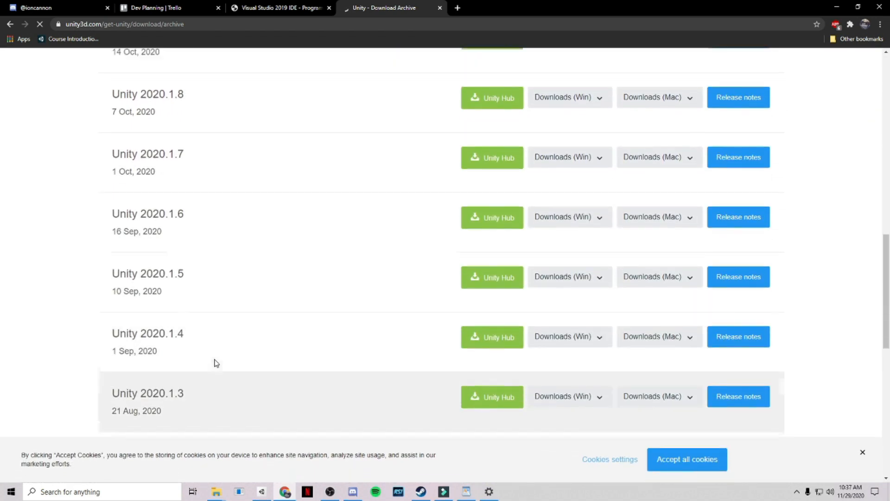
scroll(234, 235, "up", 8)
scroll(234, 235, "up", 5)
- Look through the archive's older release lists, from Unity 2019.x and 2018.x back to Unity 3.x
left_click(201, 231)
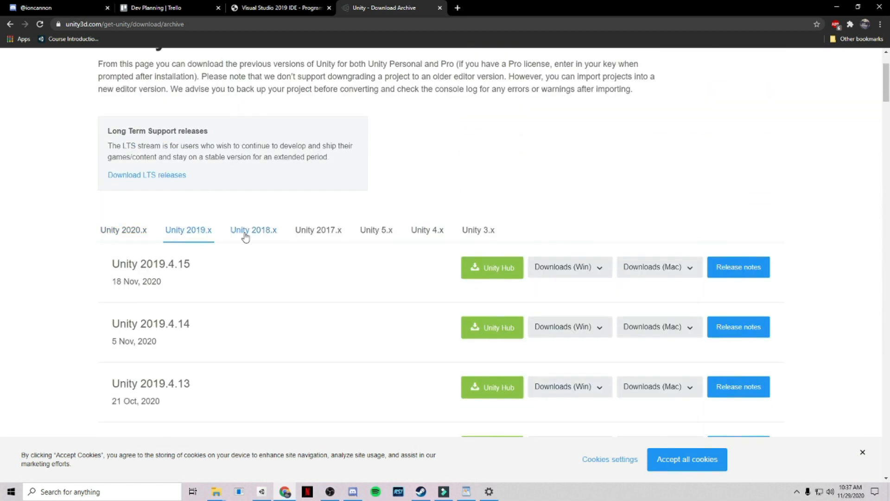
left_click(258, 238)
left_click(324, 232)
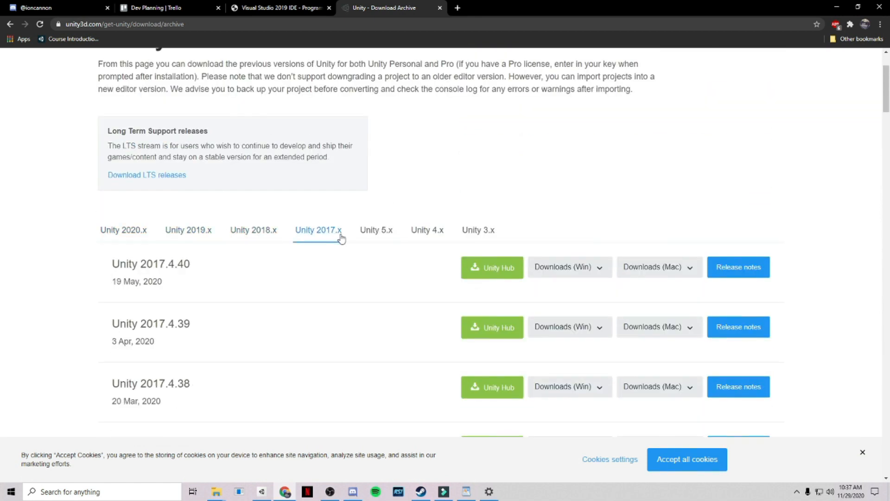
left_click(379, 232)
left_click(425, 232)
left_click(477, 232)
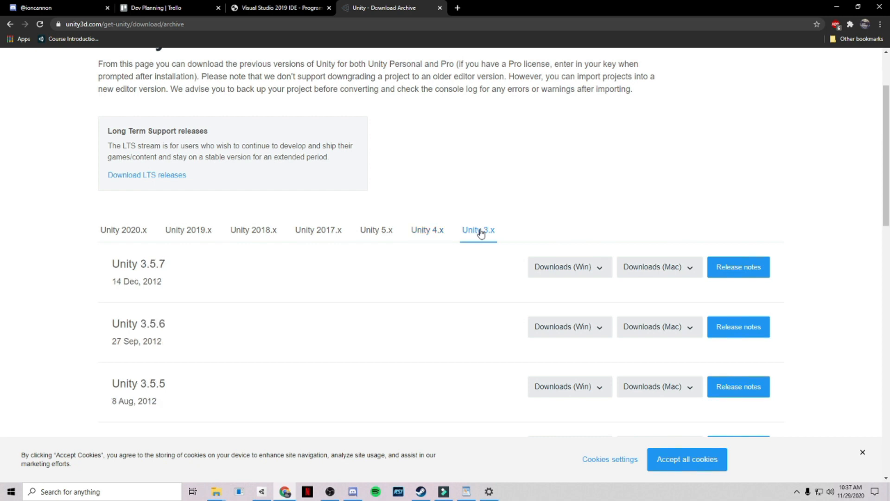
left_click_drag(165, 288, 106, 285)
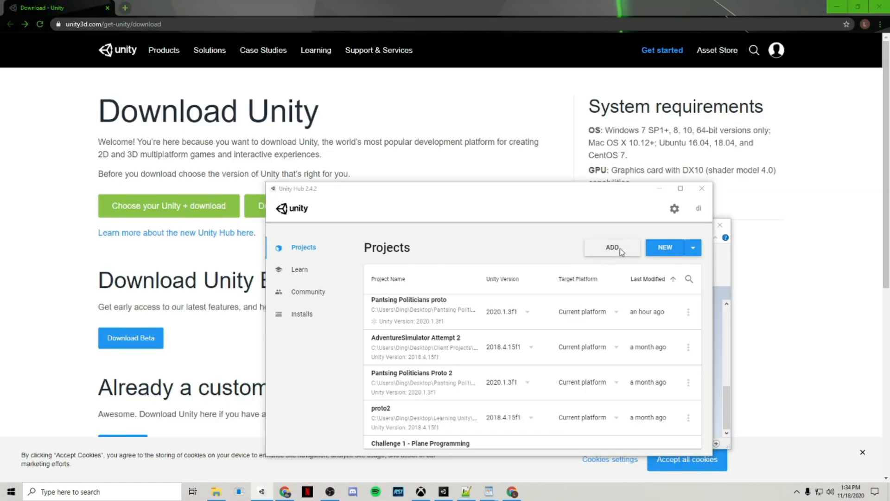
- Add the existing project in the Pantsing Politicians Proto 2 root folder to Unity Hub's project list
left_click(620, 249)
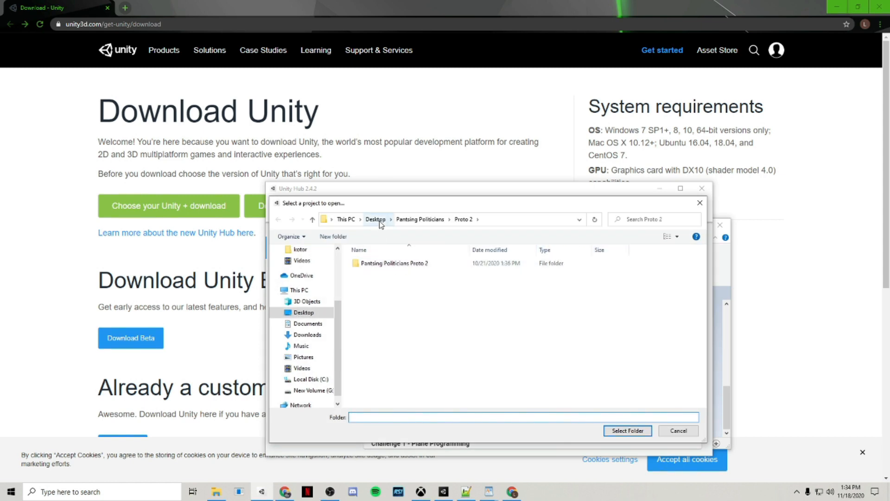
double_click(408, 264)
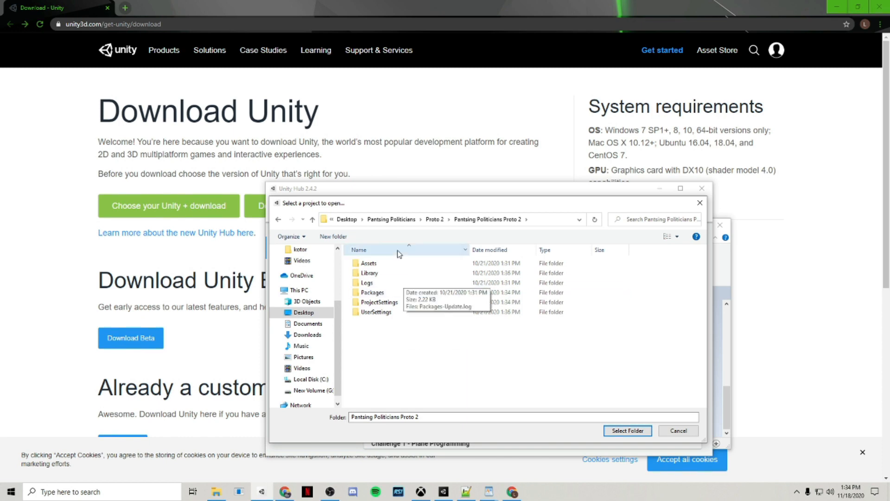
left_click(435, 219)
left_click(395, 264)
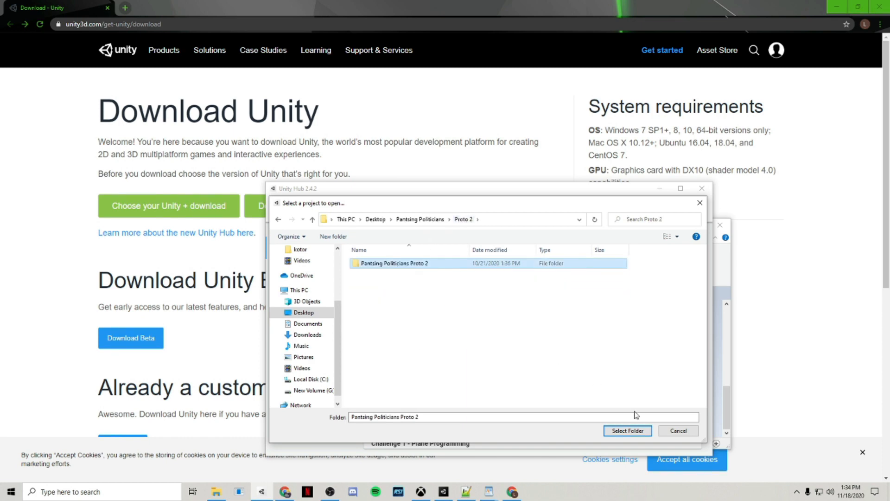
left_click(627, 431)
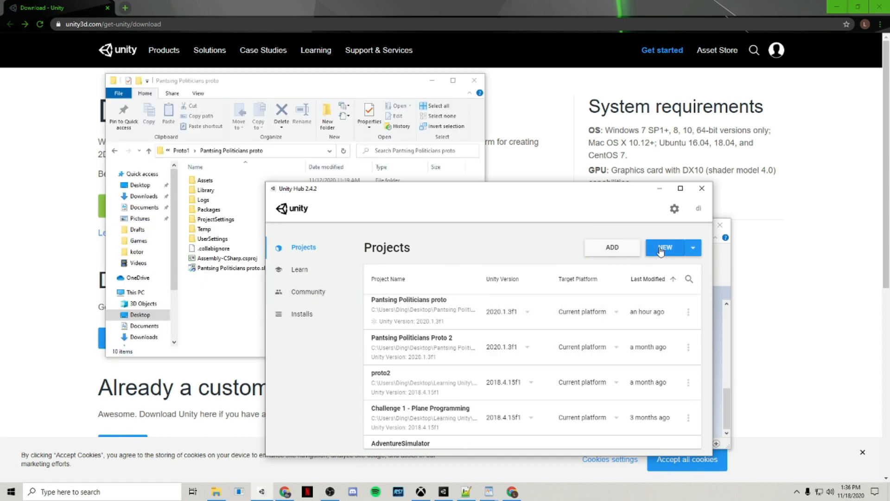
- Start a new project with the 3D template in Unity Hub and name it Tutorial Project
left_click(661, 249)
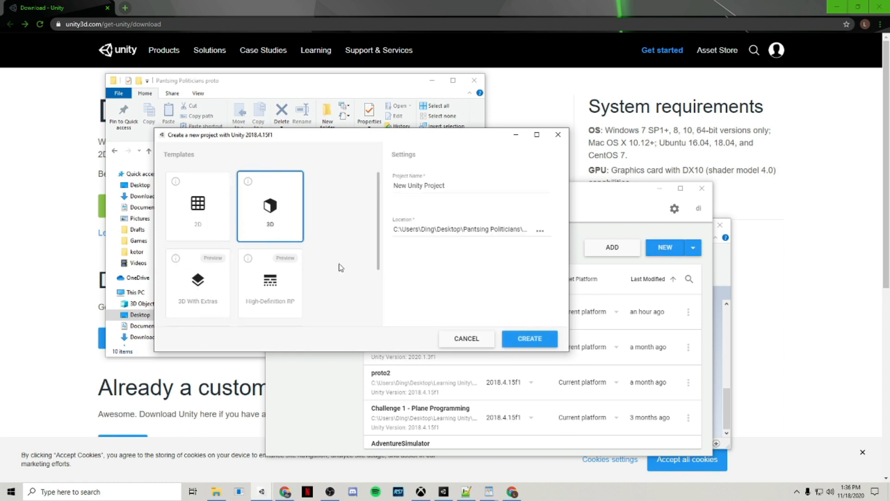
left_click(693, 248)
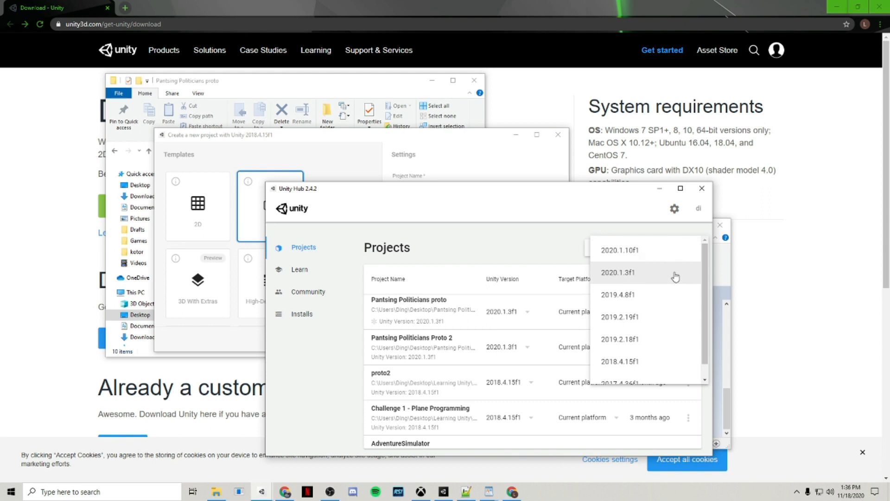
left_click(545, 161)
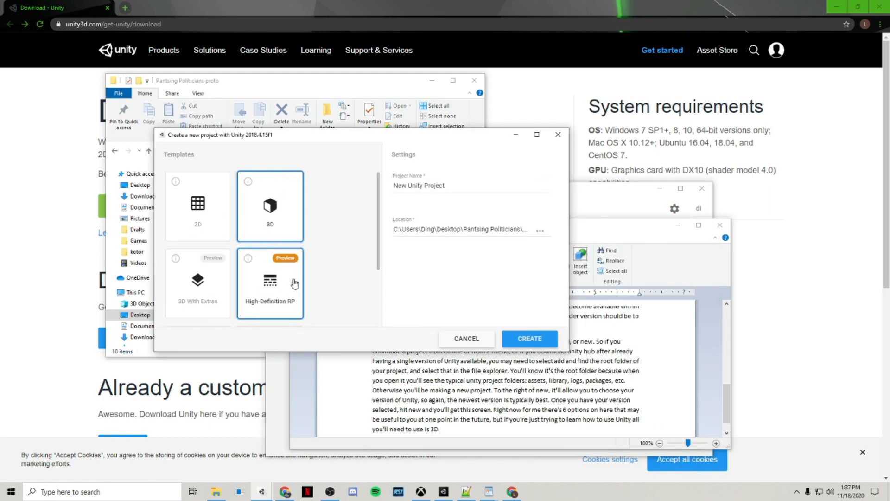
scroll(278, 285, "down", 2)
scroll(278, 222, "up", 2)
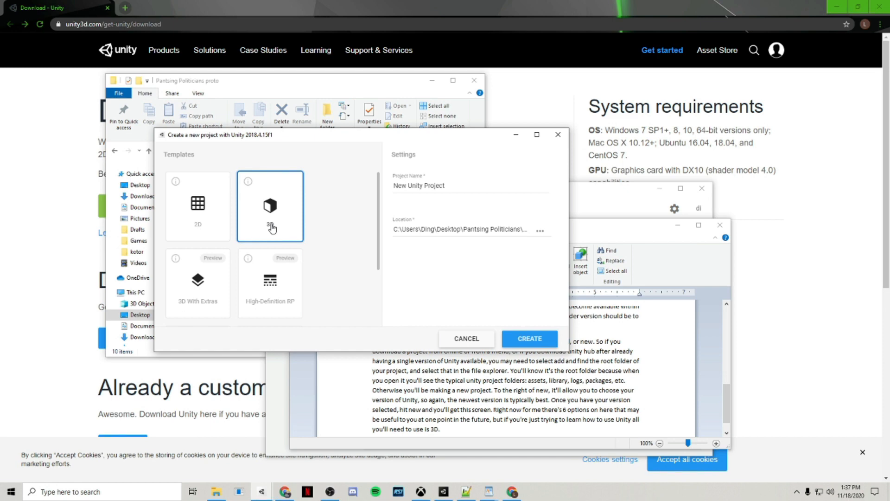
left_click(456, 186)
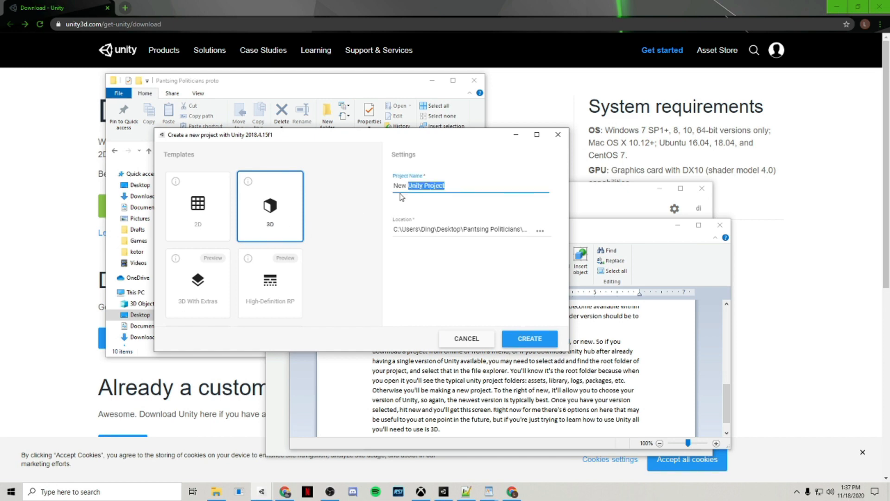
type("Tutorial Proje")
- Make a new Desktop folder named Tutorial Project, set it as the save location, and create the project
left_click(537, 231)
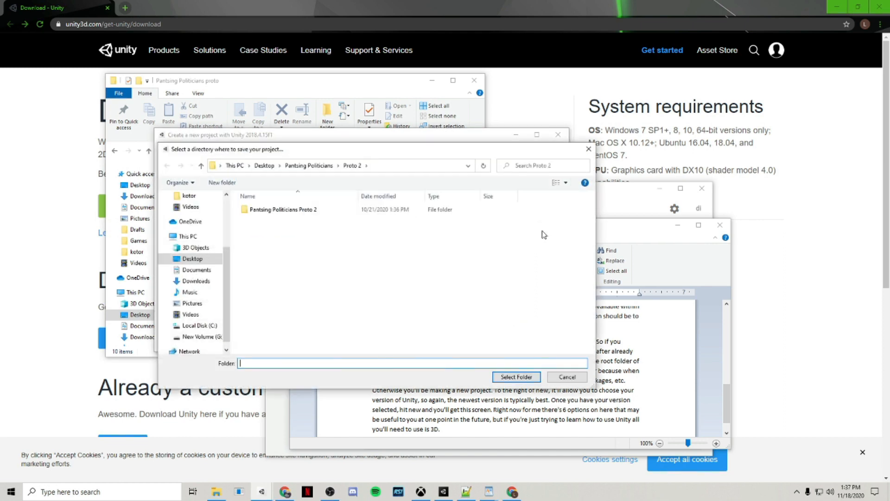
left_click(264, 165)
right_click(537, 274)
mouse_move(558, 381)
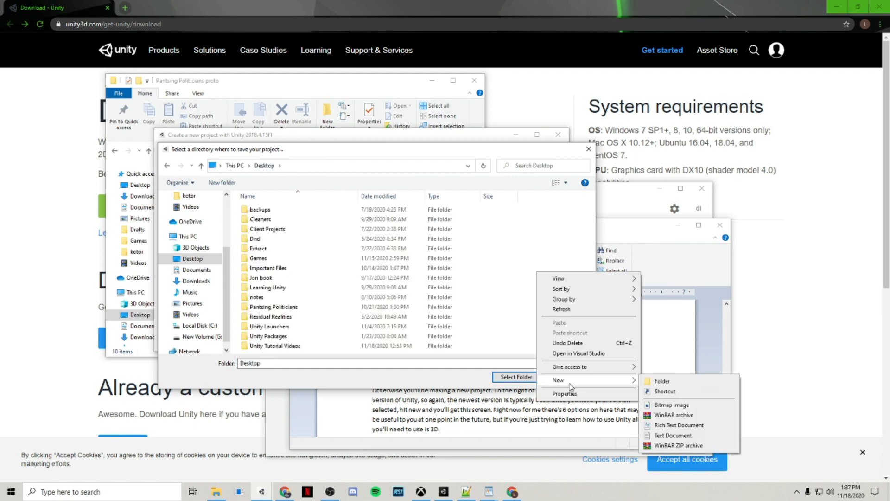
left_click(663, 381)
type("Tutorial Projec")
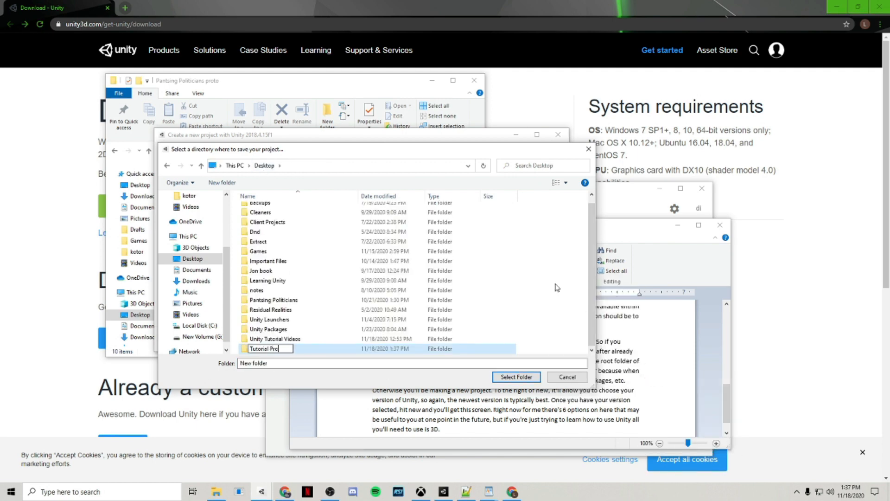
type("t")
key("Return")
key("Return")
left_click(517, 377)
left_click(523, 338)
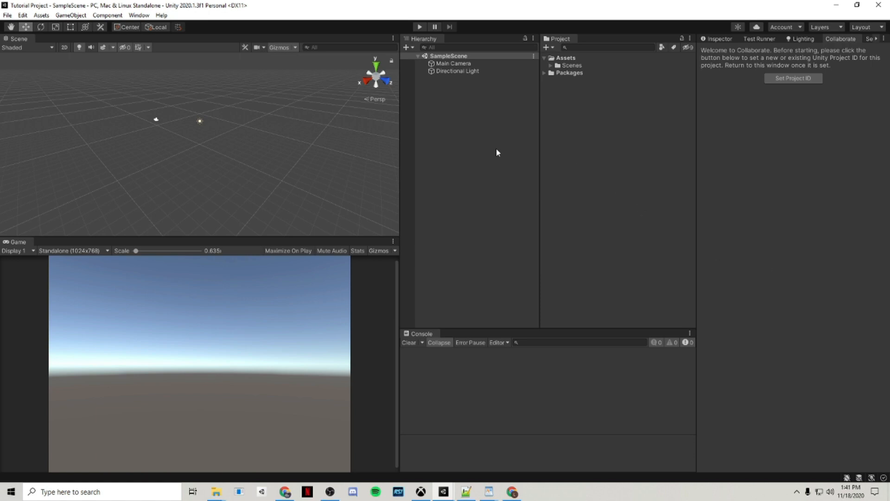
- Show the Inspector in the Unity editor in place of the Collaborate view
left_click(704, 39)
left_click(709, 39)
left_click(714, 40)
left_click(713, 41)
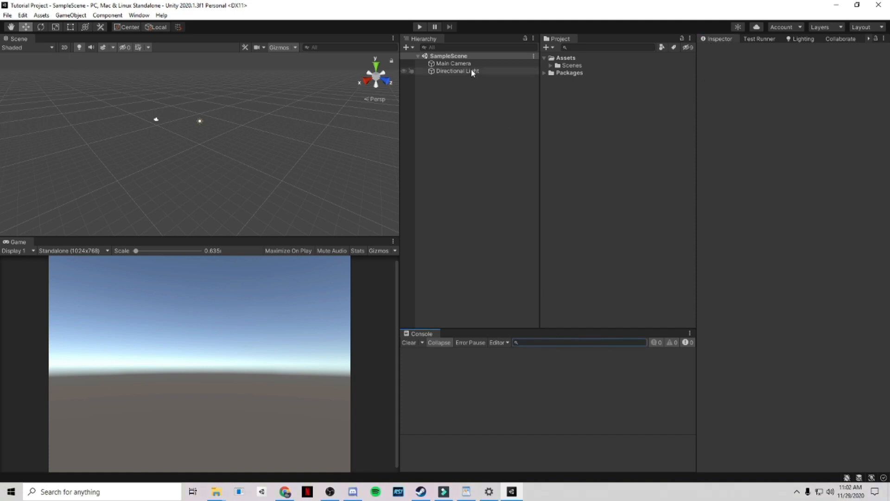
- Open the editor Preferences, check the Colors and General pages, and go to the External Tools settings
left_click(22, 17)
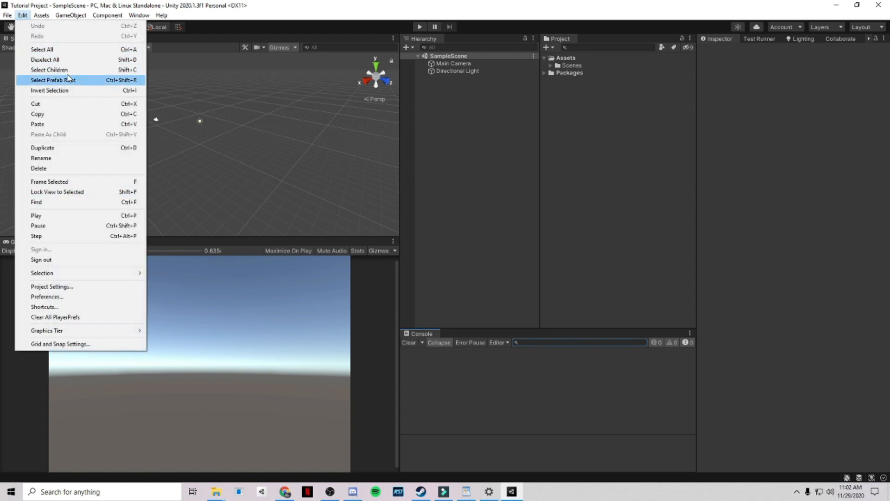
left_click(78, 298)
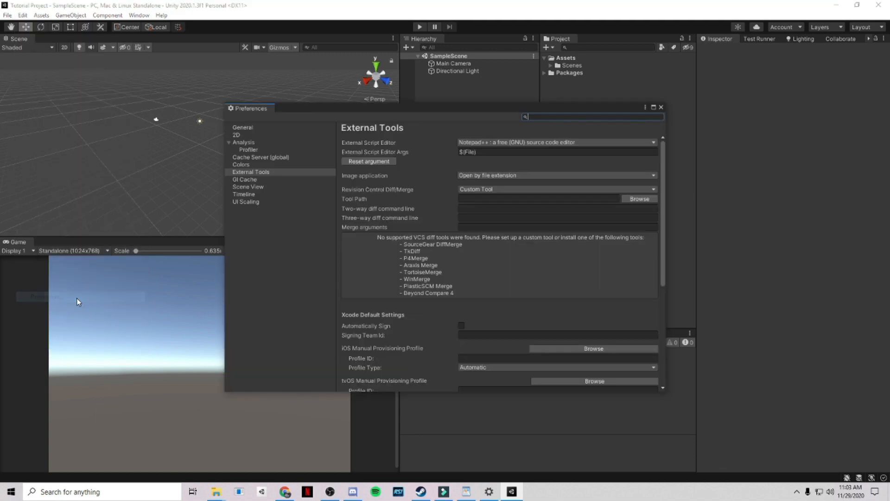
left_click(259, 166)
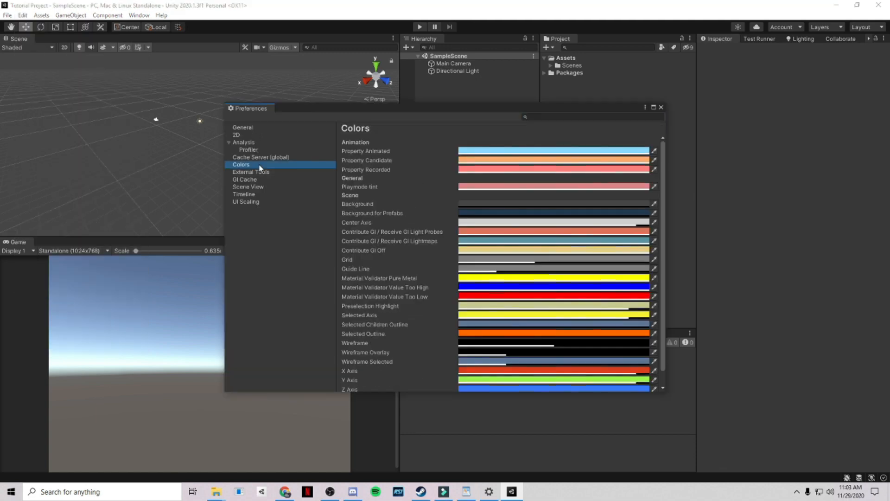
left_click(249, 128)
left_click(259, 172)
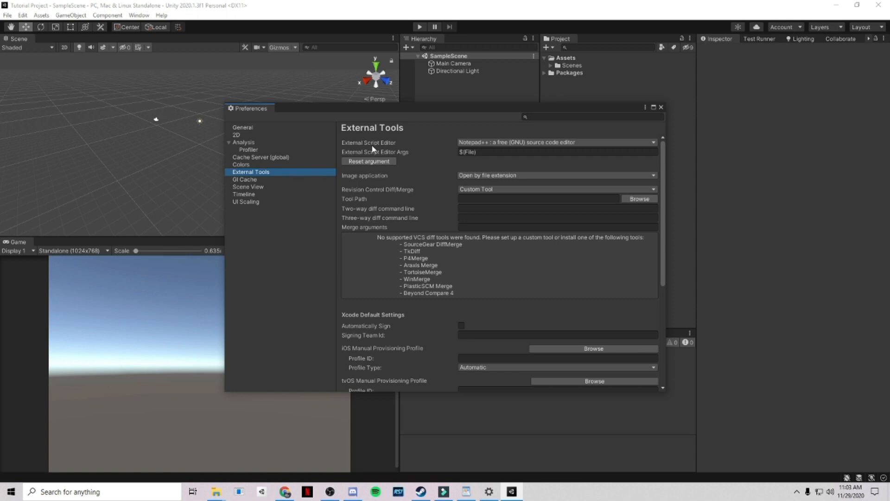
left_click(496, 142)
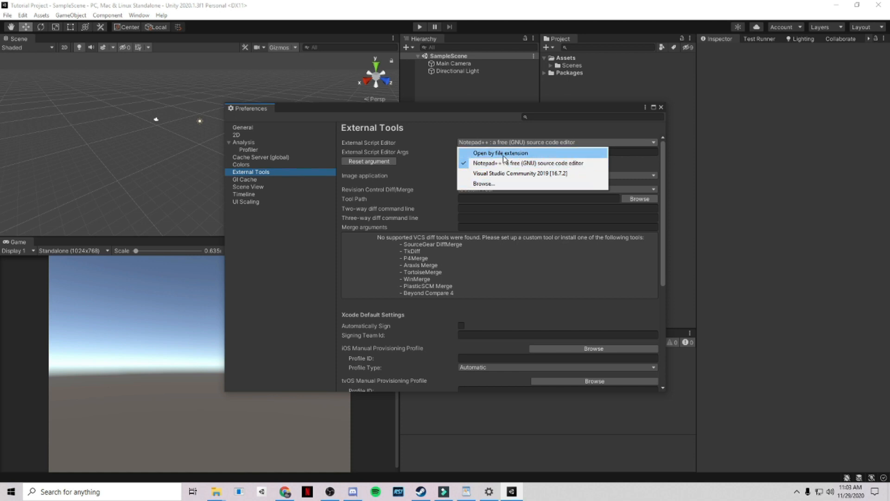
left_click(509, 184)
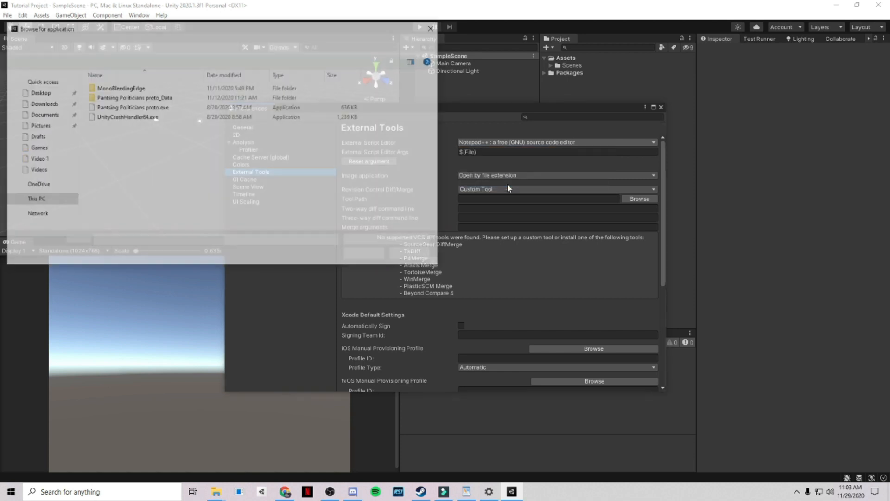
left_click(109, 29)
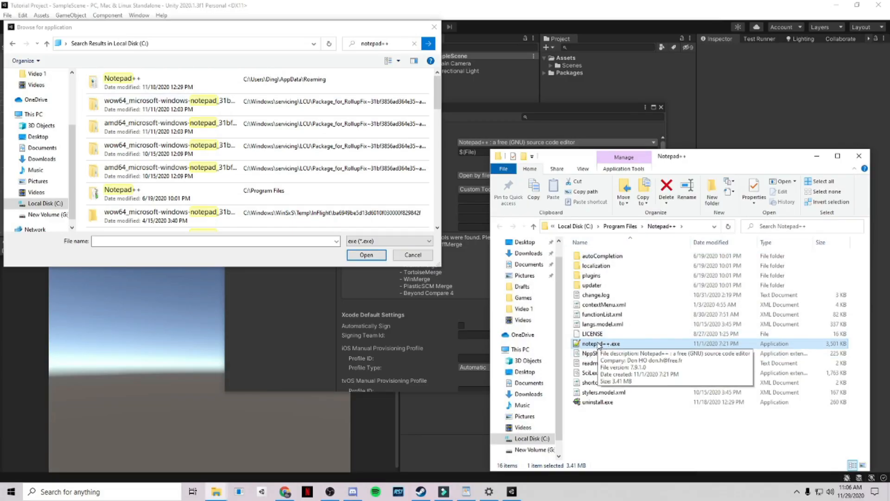
mouse_move(513, 492)
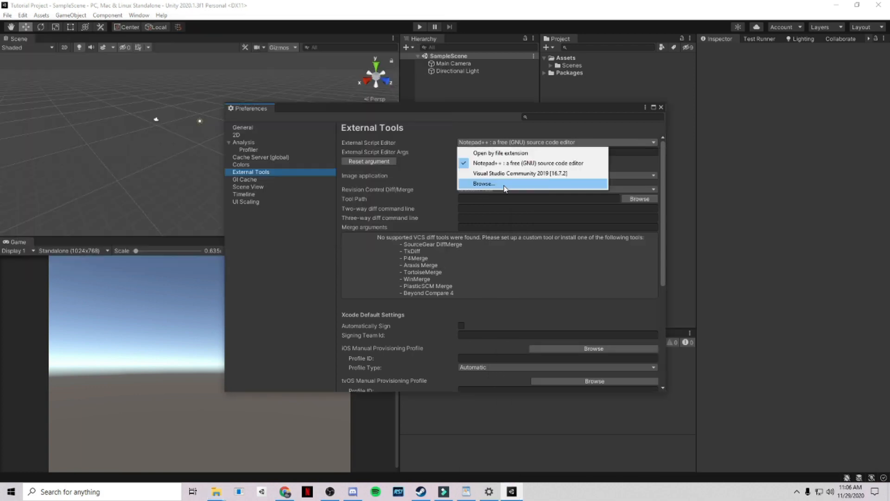
- Start browsing for an external script editor and copy the folder path C:\Program Files\Notepad++ from File Explorer
left_click(507, 183)
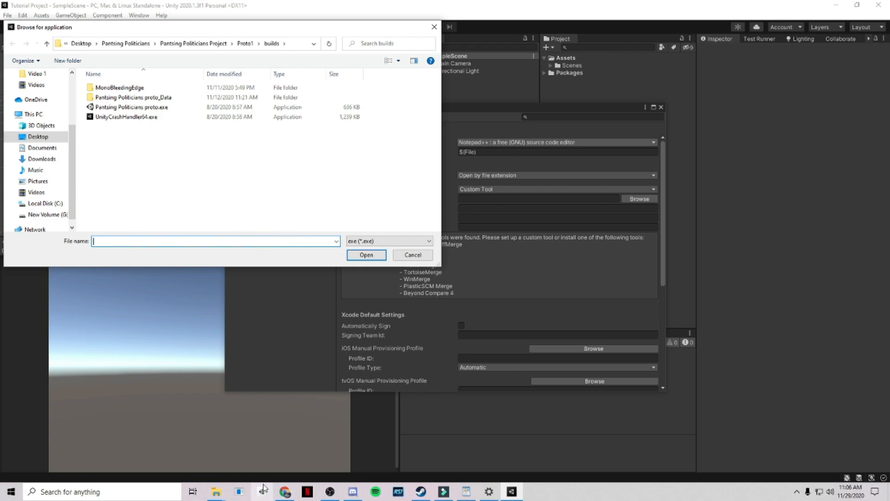
mouse_move(216, 492)
left_click(255, 452)
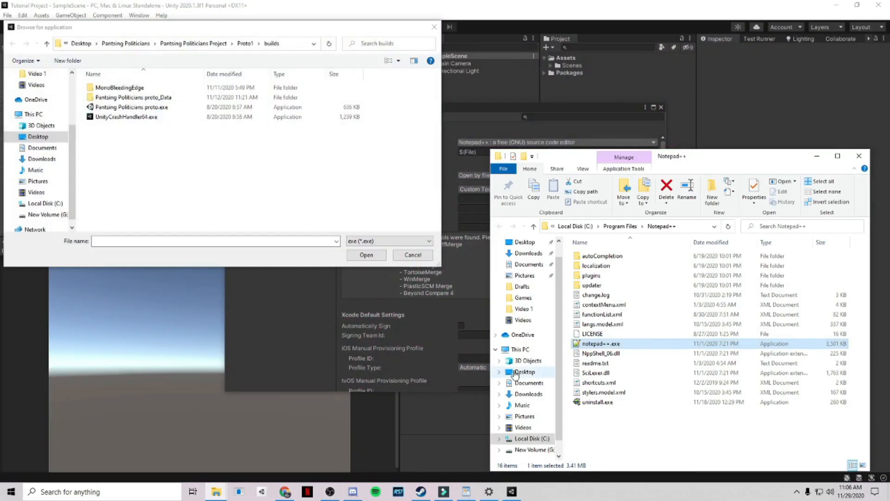
left_click(689, 226)
key("ctrl+c")
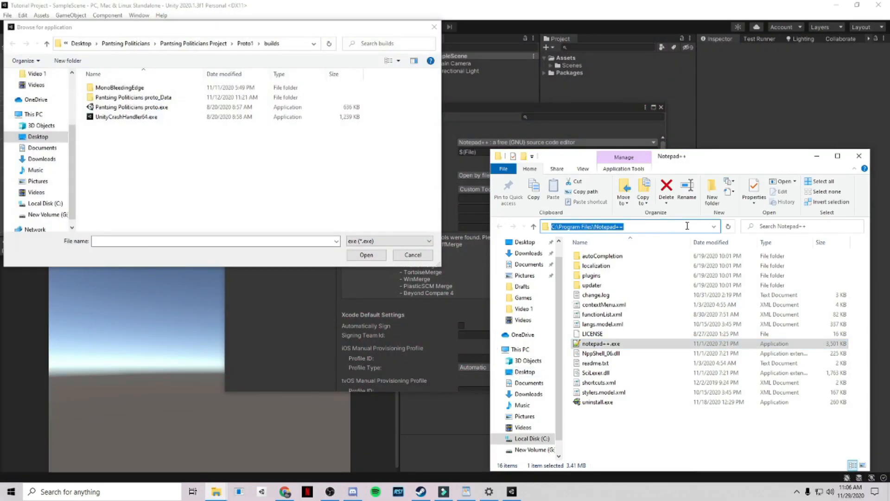
- Go to the copied Notepad++ folder in the application browser and choose notepad++.exe as the external script editor
left_click(299, 45)
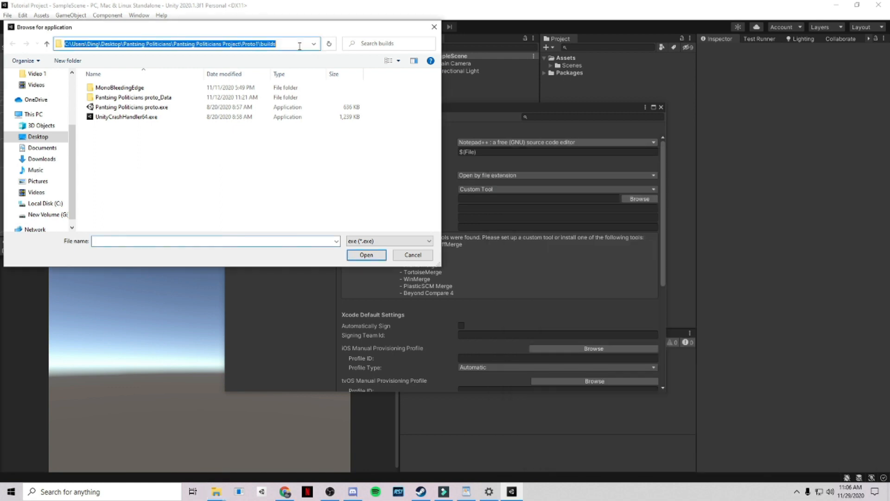
key("ctrl+v")
key("Return")
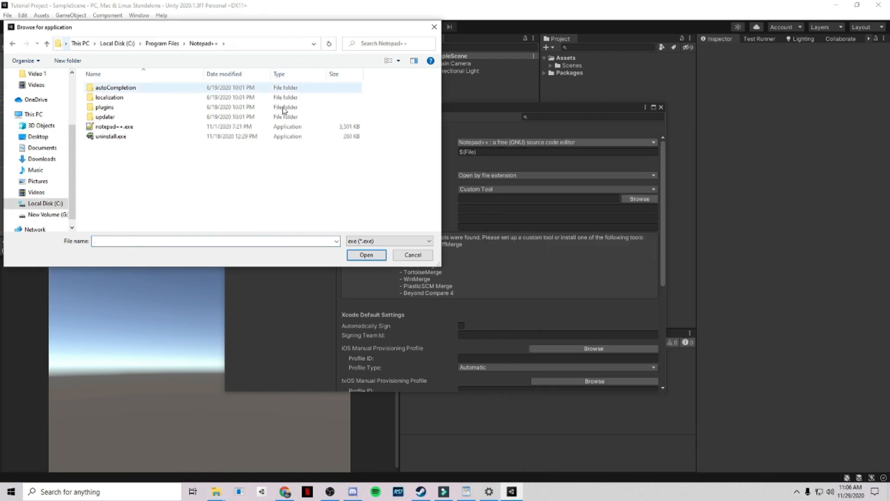
left_click(142, 127)
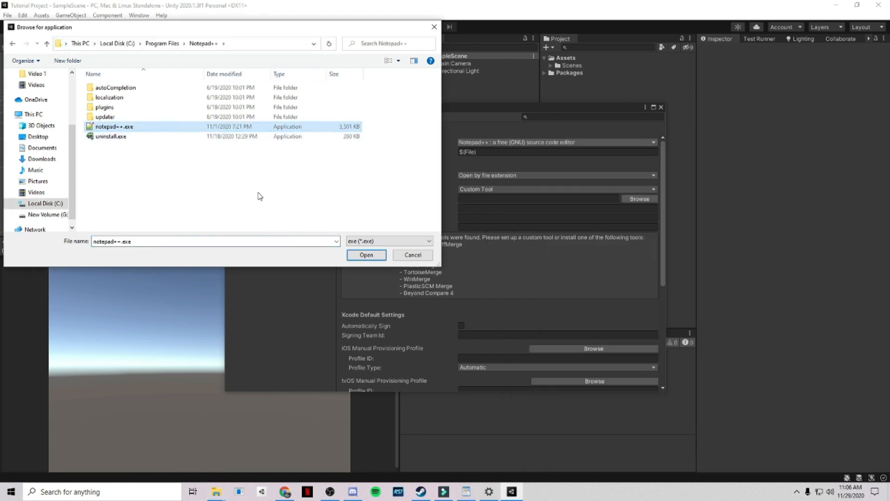
left_click(366, 255)
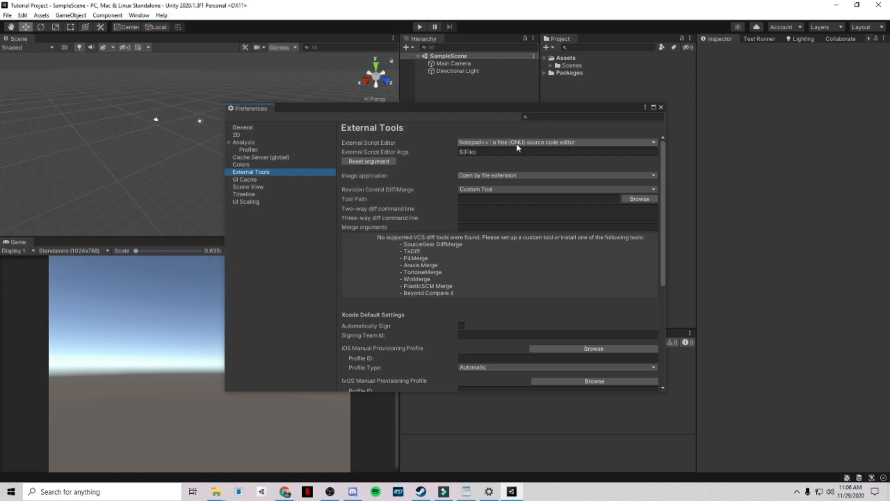